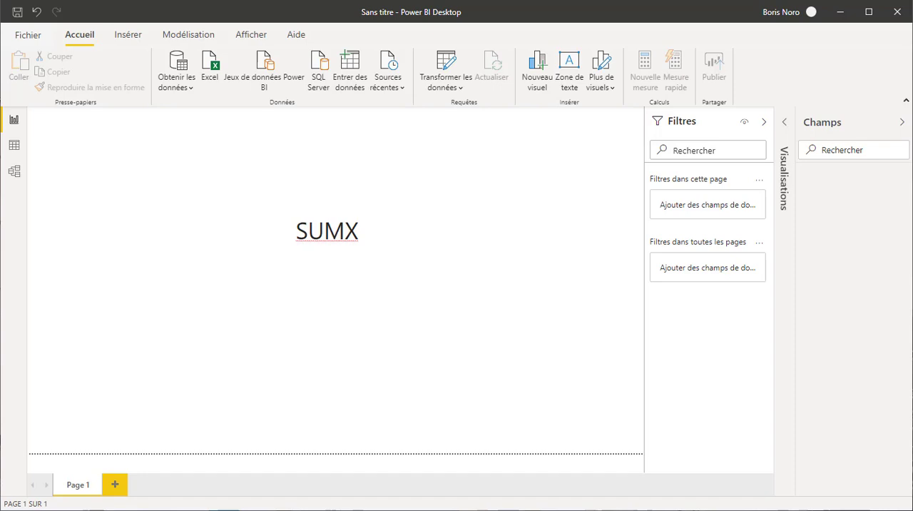
Step: Add a second report page and load the T_VENTES_2019 table from the SUMX.xlsx workbook
key(ctrl+m)
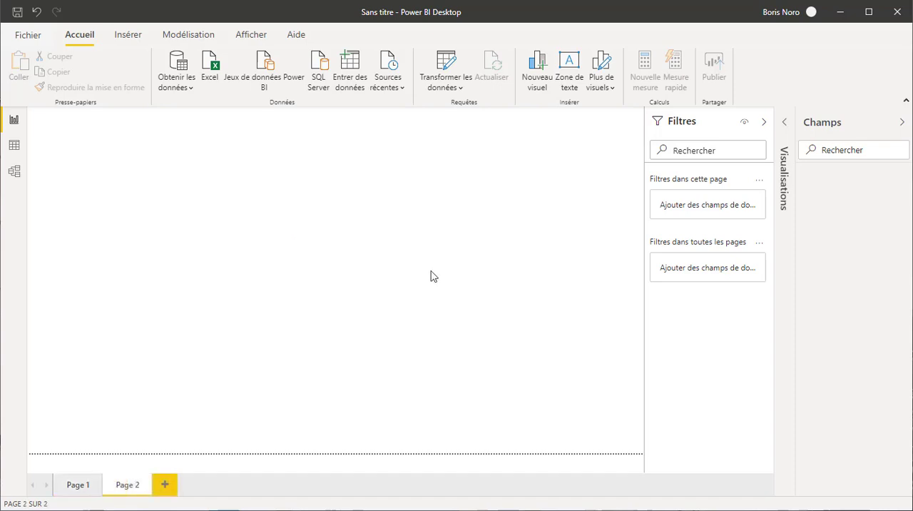
click(218, 77)
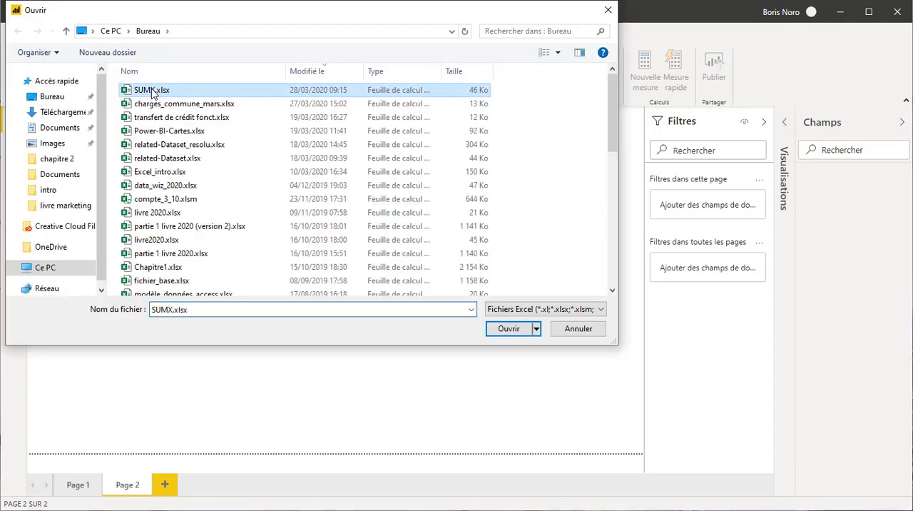
double_click(152, 92)
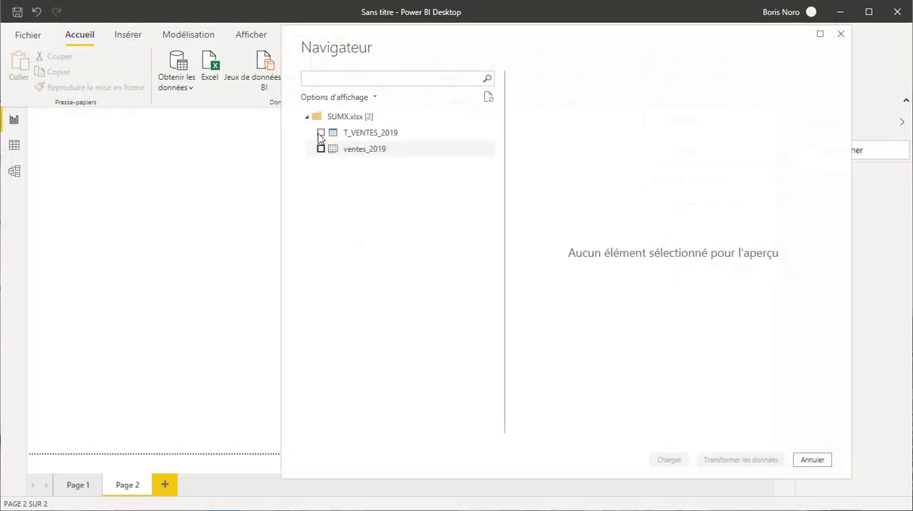
click(320, 133)
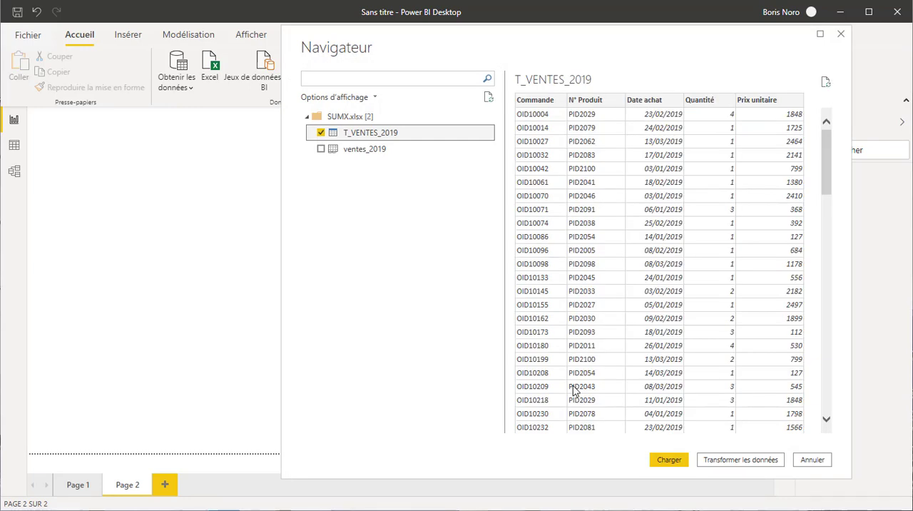
click(669, 460)
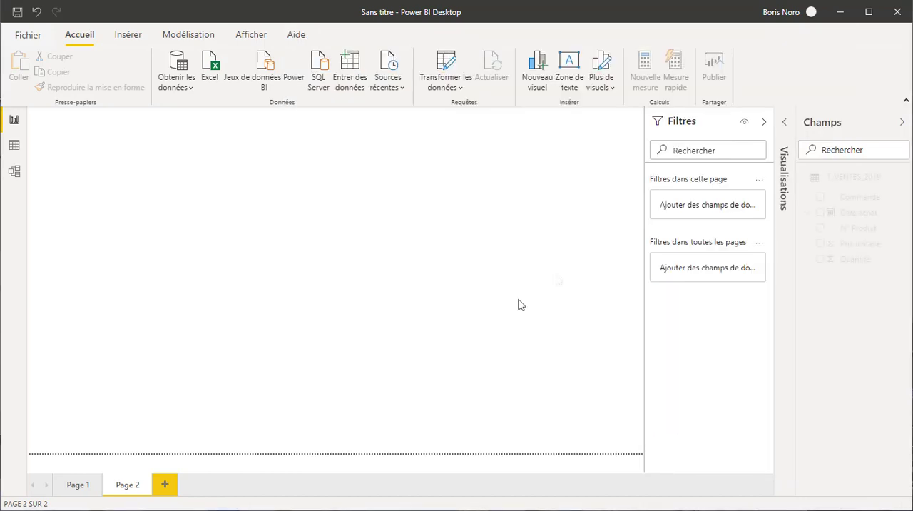
Step: Examine the Commande, N° Produit, Date achat, Quantité and Prix unitaire columns in the T_VENTES_2019 data
click(14, 147)
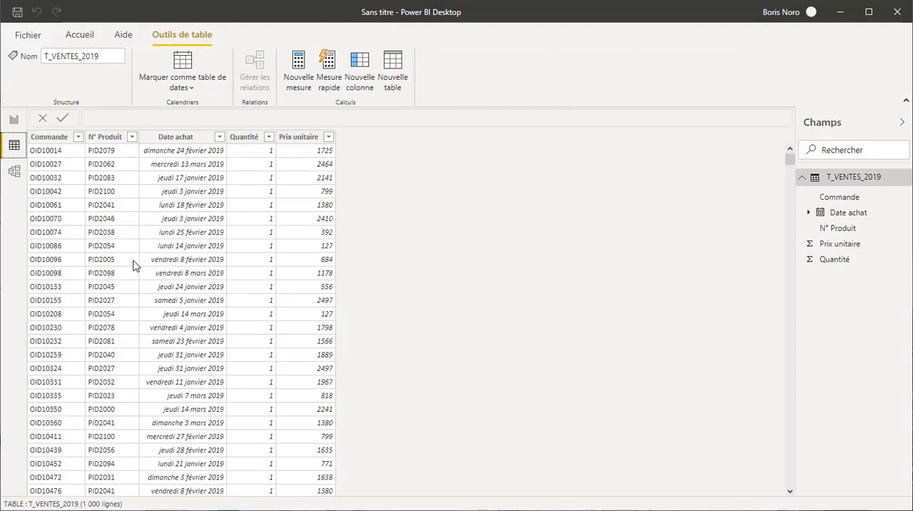
click(51, 138)
click(111, 138)
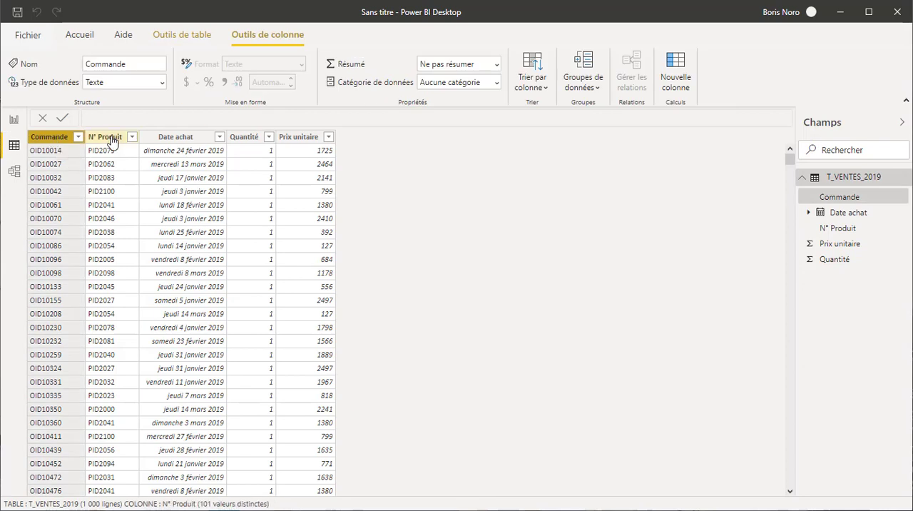
click(179, 142)
click(247, 144)
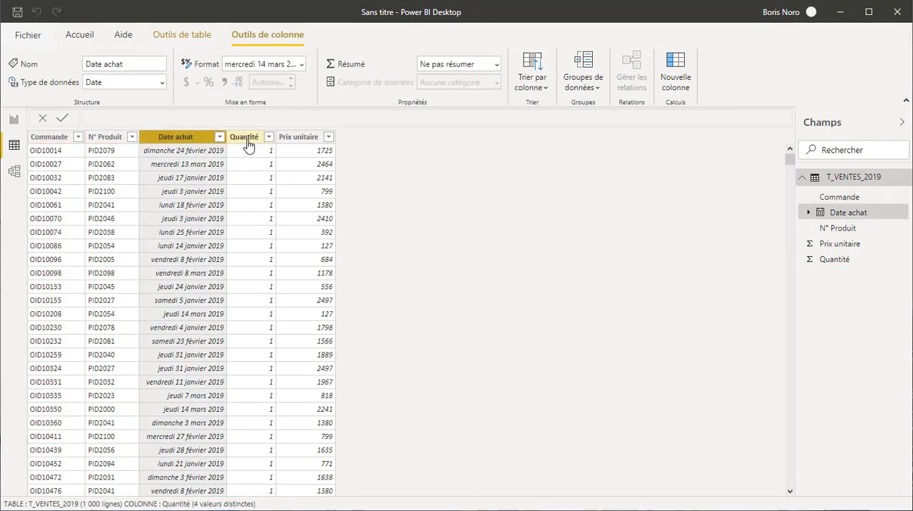
click(305, 141)
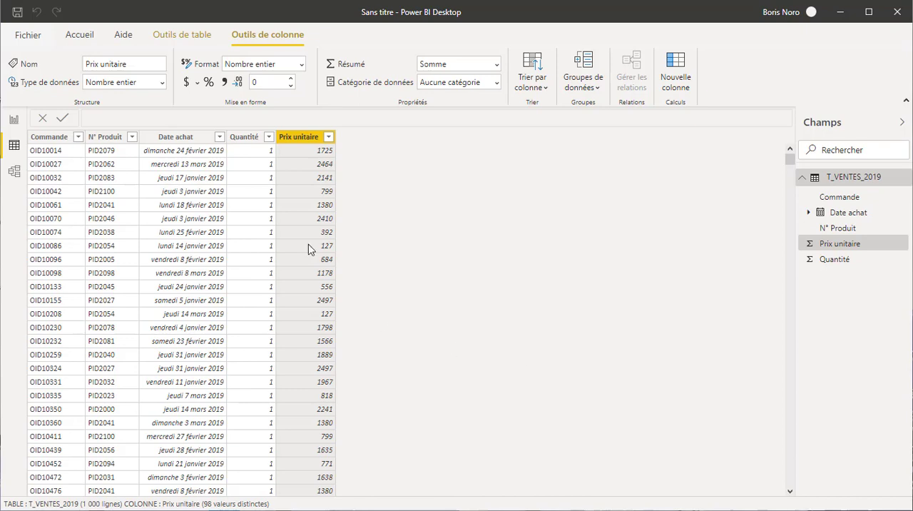
click(249, 141)
click(308, 145)
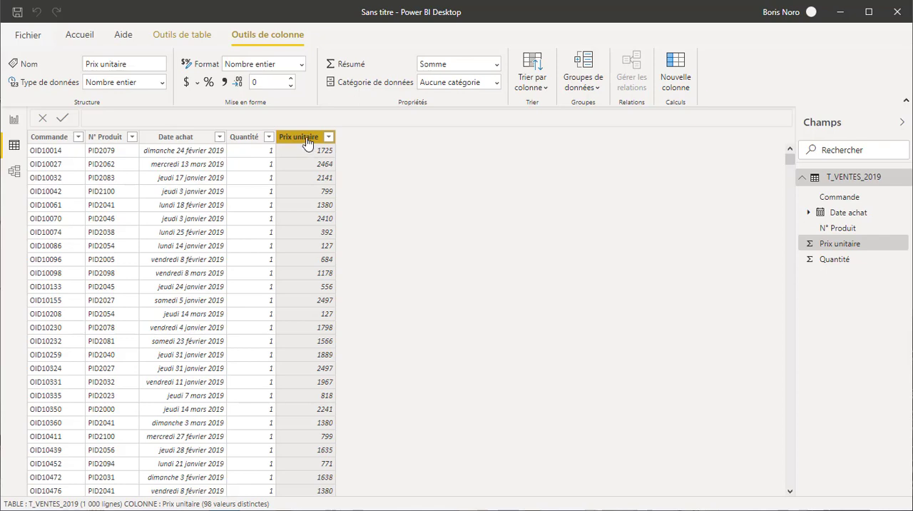
Step: Add a calculated column to T_VENTES_2019 with the formula CA = T_VENTES_2019[Quantité]*T_VENTES_2019[Prix unitaire]
click(184, 36)
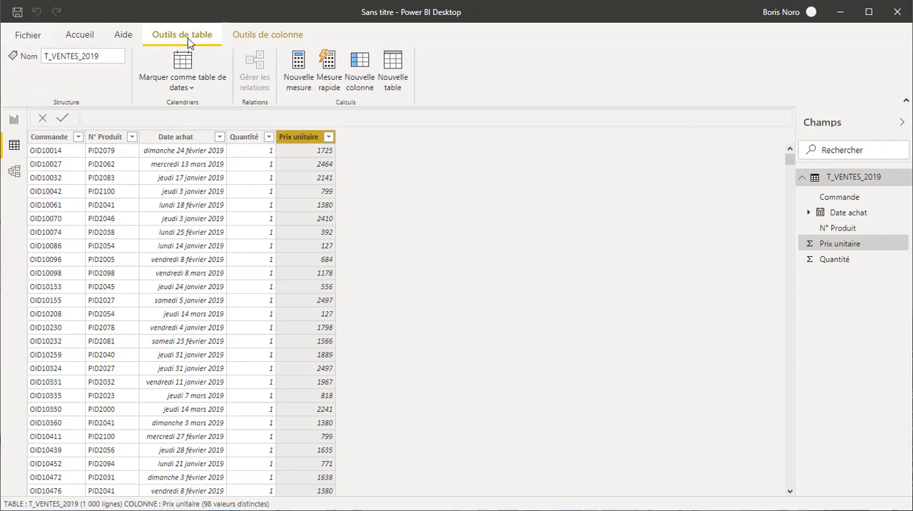
click(365, 93)
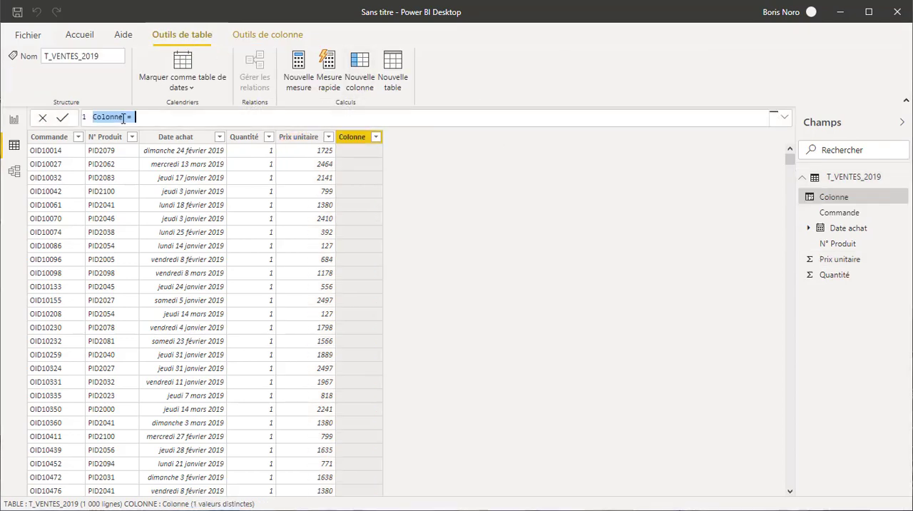
text(CA = T_)
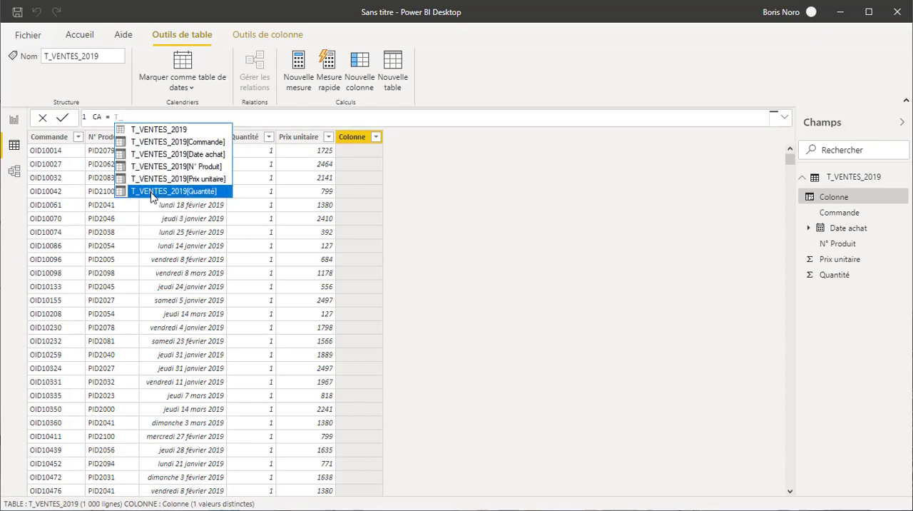
click(151, 191)
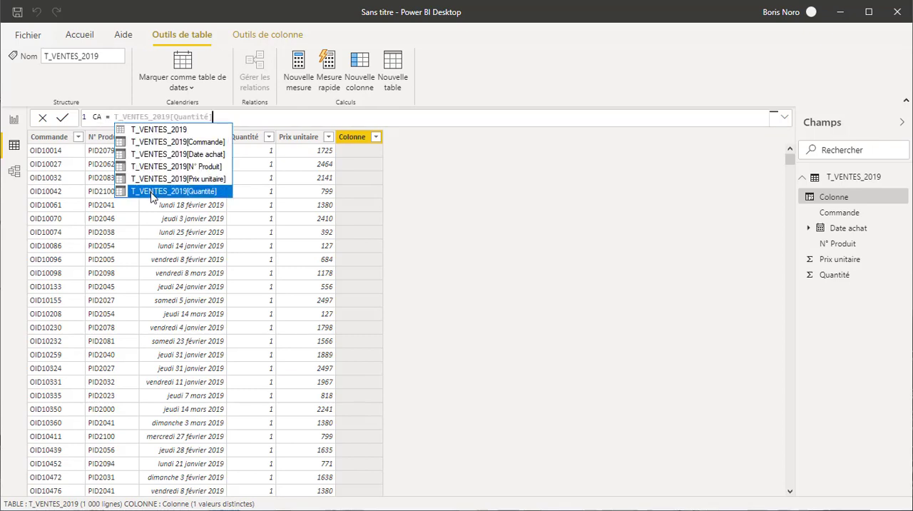
click(151, 192)
text(*)
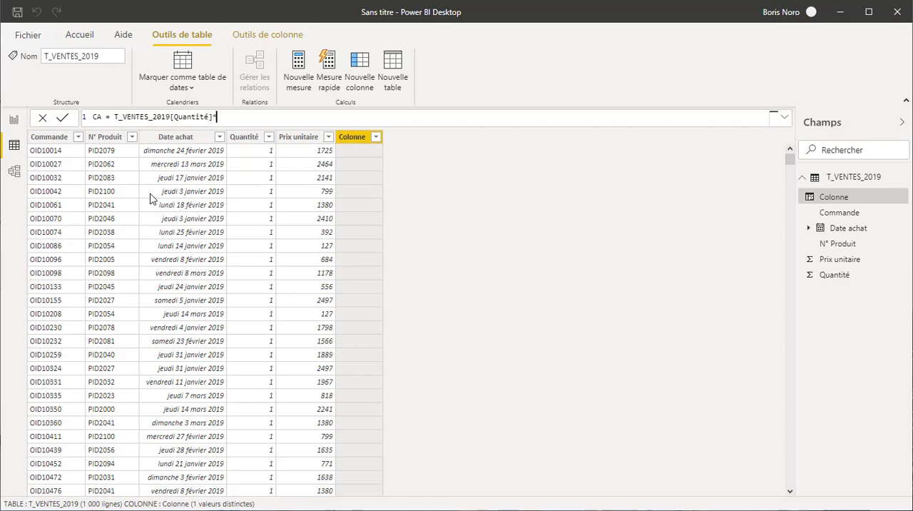
text(T_)
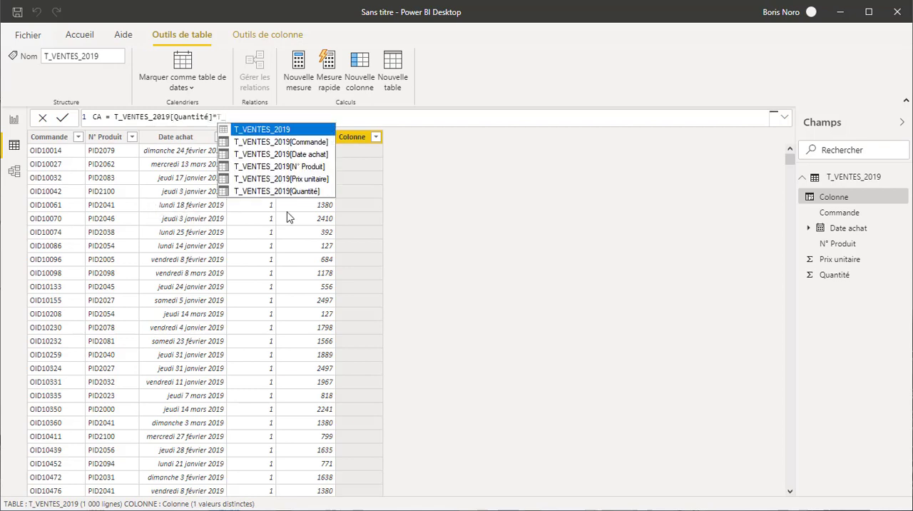
click(295, 181)
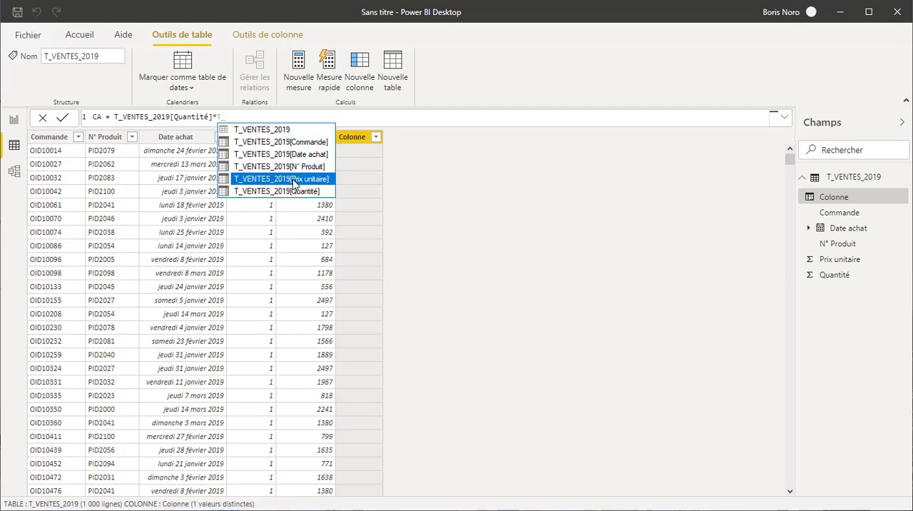
click(294, 181)
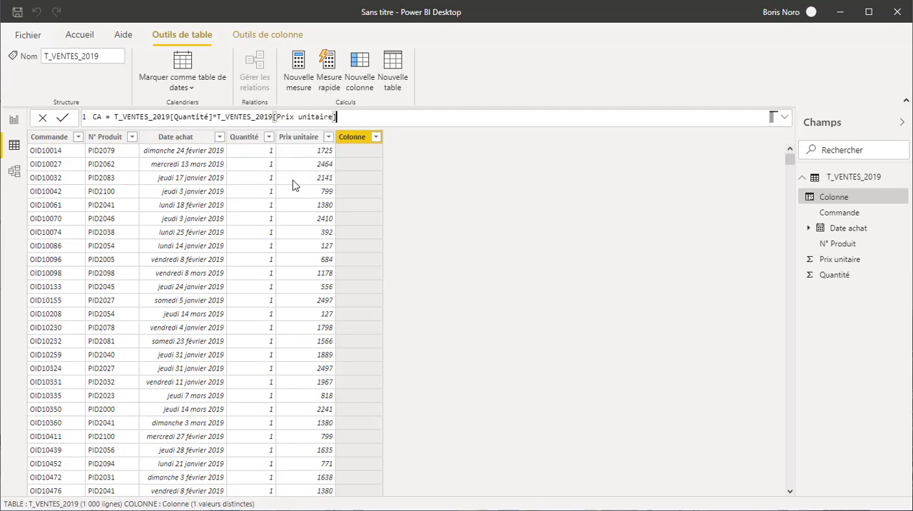
key(Return)
scroll(399, 208, down, 10)
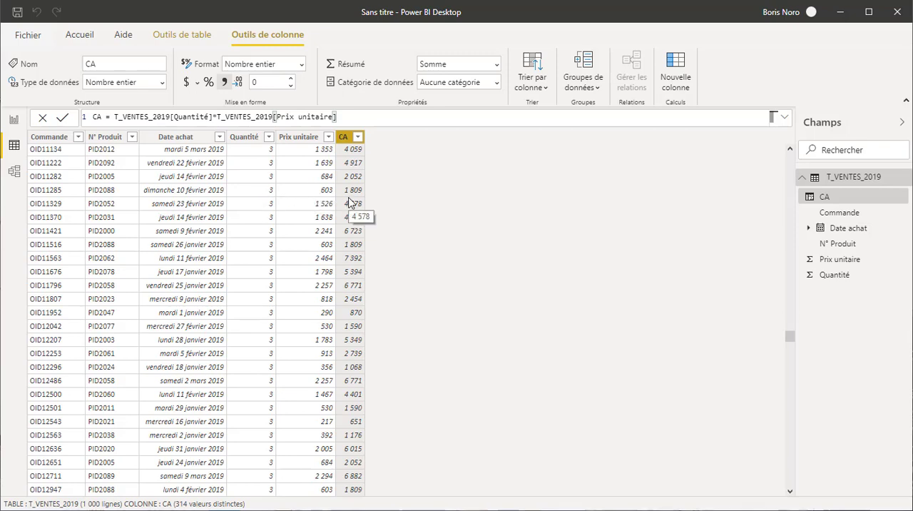
Step: Insert a table visual on report Page 2 showing the N° Produit and CA fields
click(14, 120)
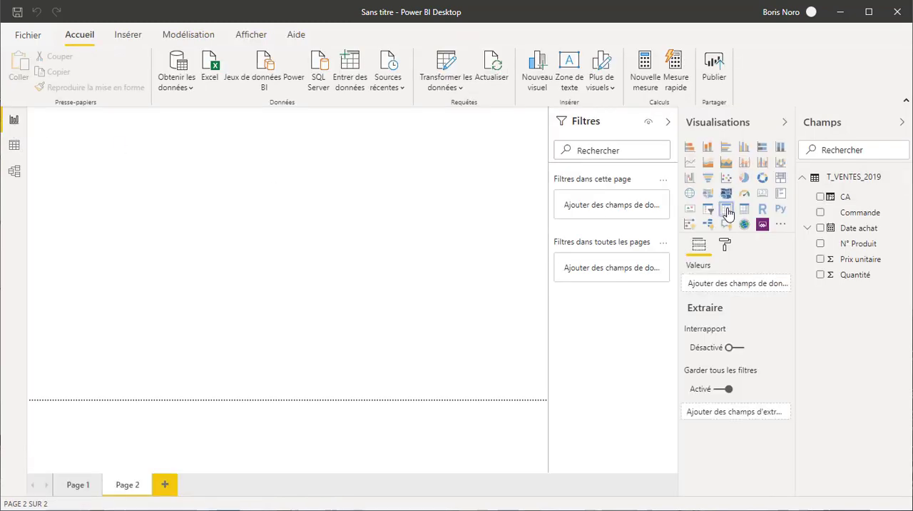
click(726, 210)
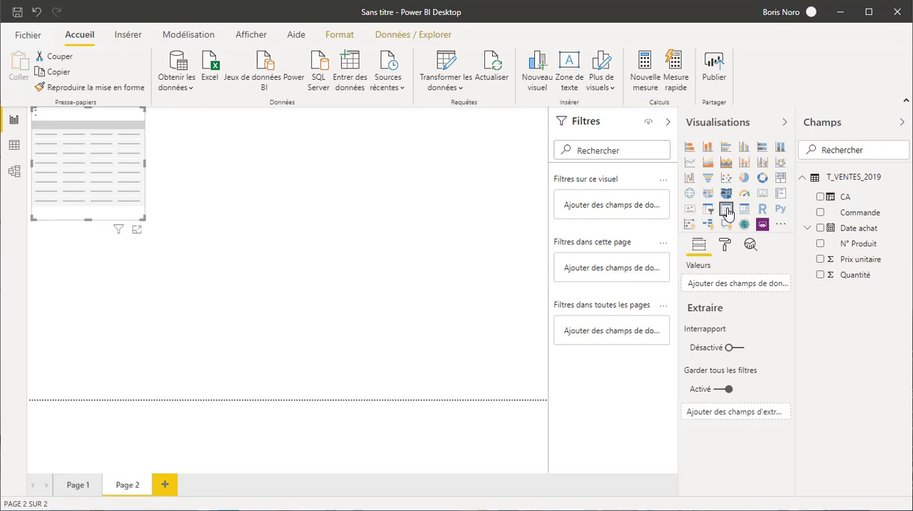
click(821, 243)
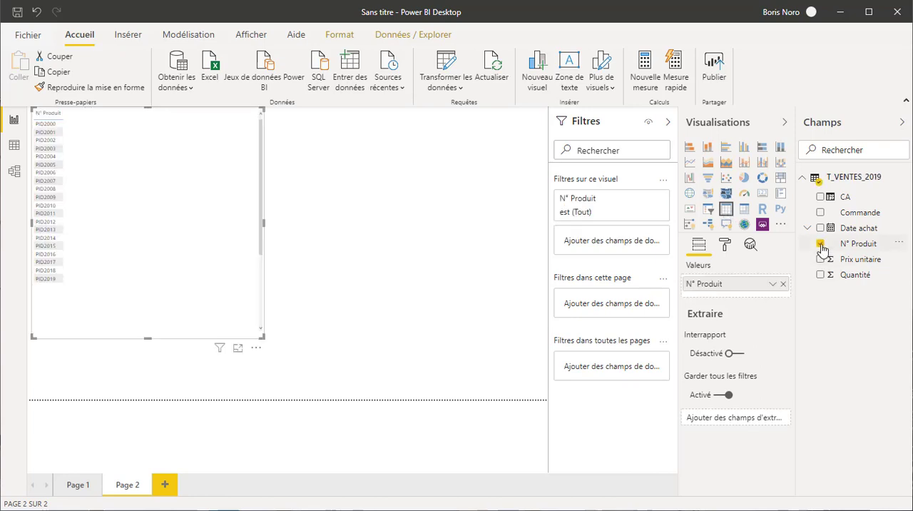
click(821, 198)
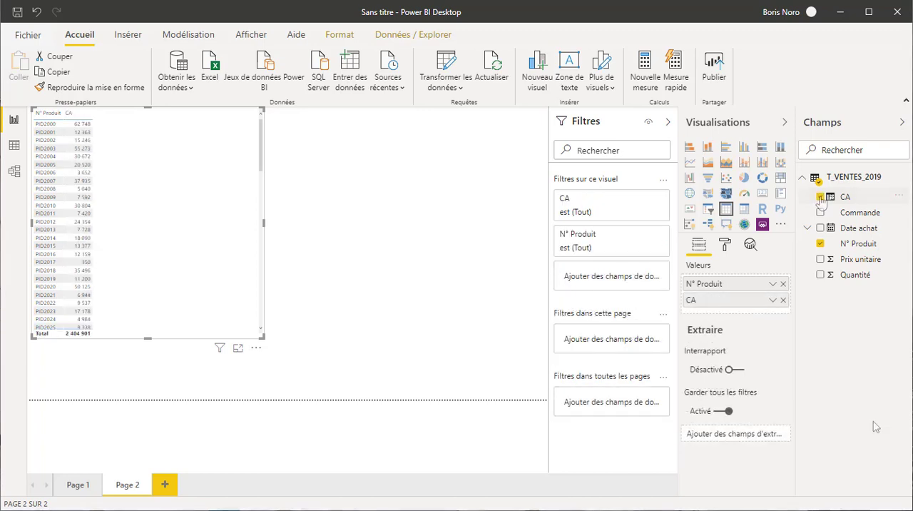
Step: Set the text size of the table visual's values to 16 pt
click(726, 245)
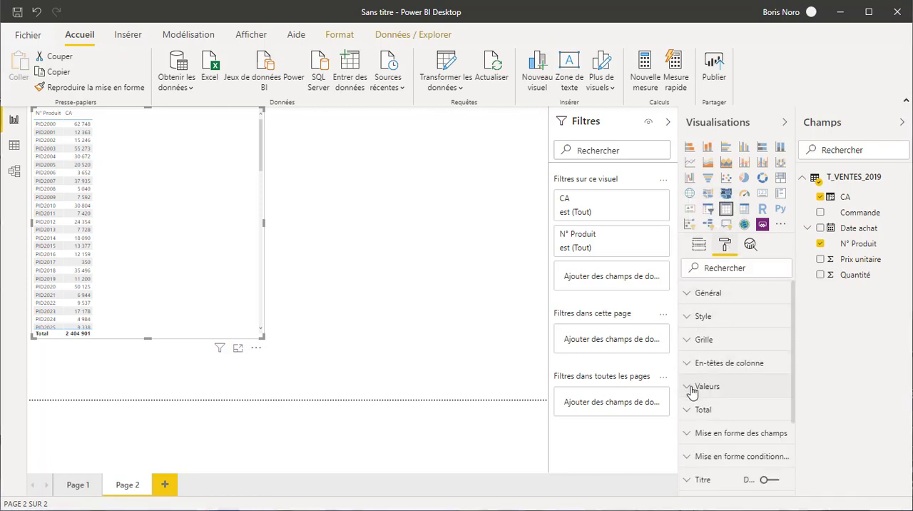
click(691, 389)
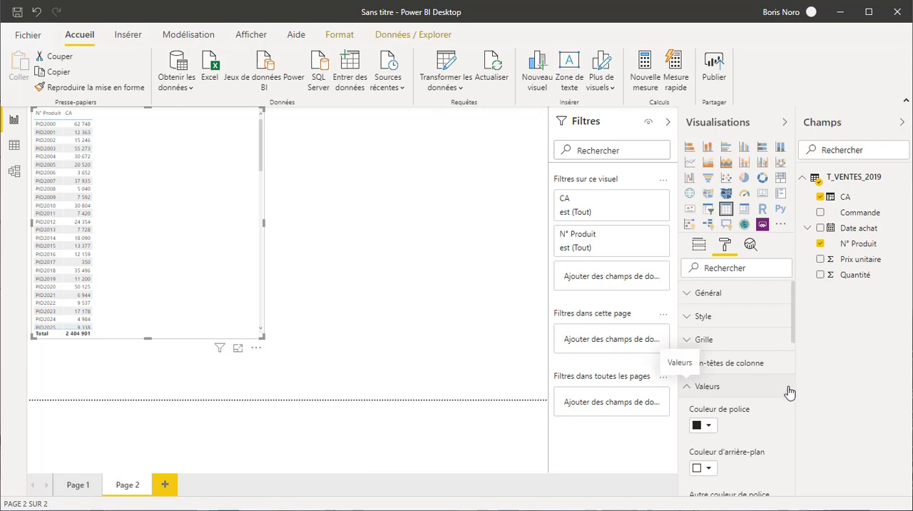
scroll(788, 392, down, 3)
scroll(788, 392, down, 5)
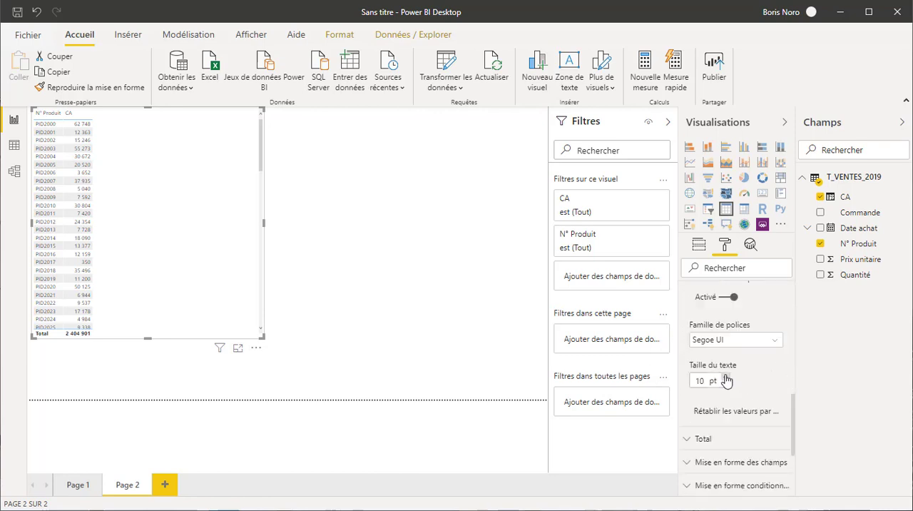
click(725, 377)
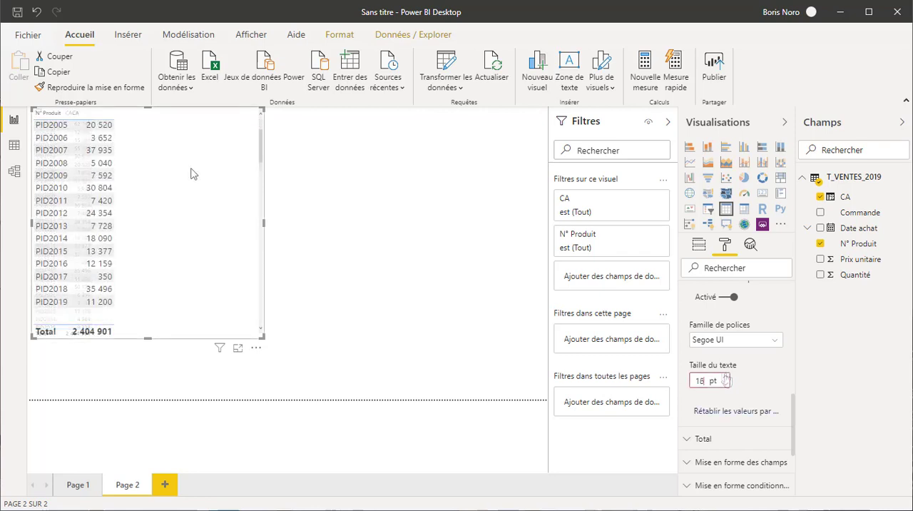
scroll(191, 173, down, 10)
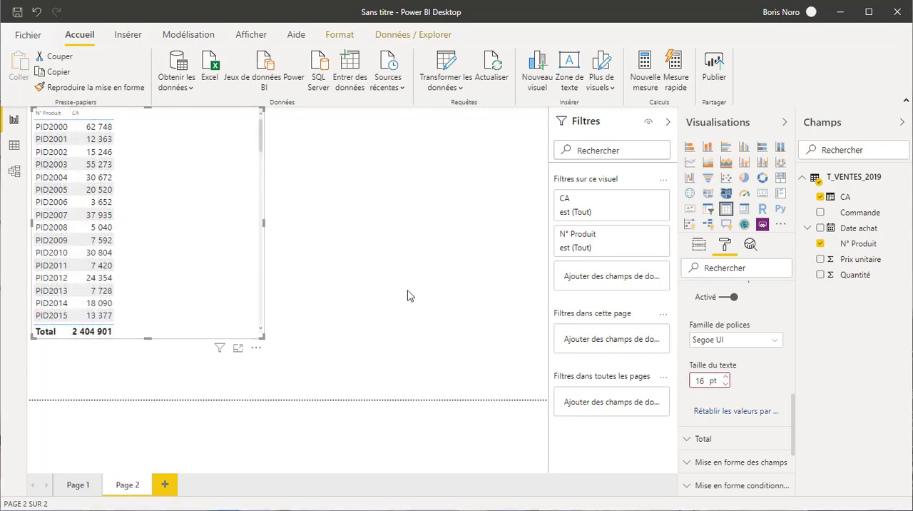
Step: Review the CA column in the T_VENTES_2019 data, then return to the report page and deselect the table visual
click(14, 147)
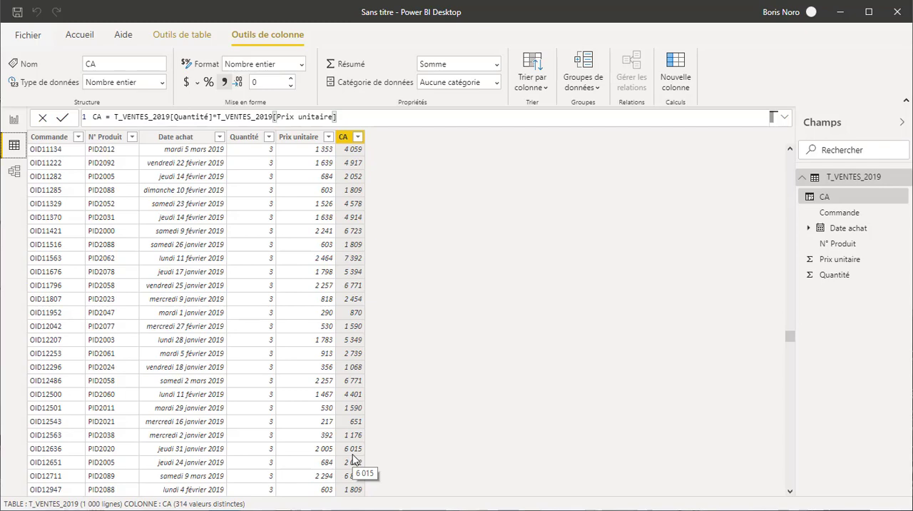
click(14, 120)
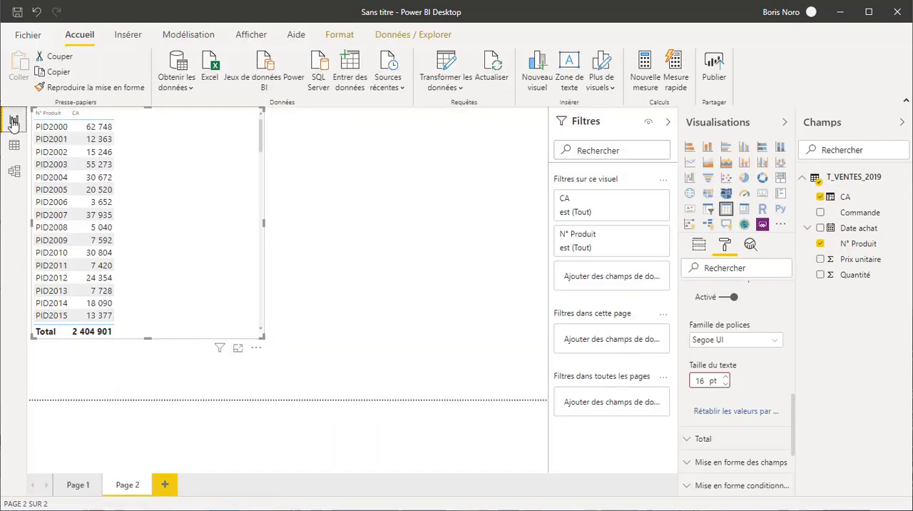
click(419, 222)
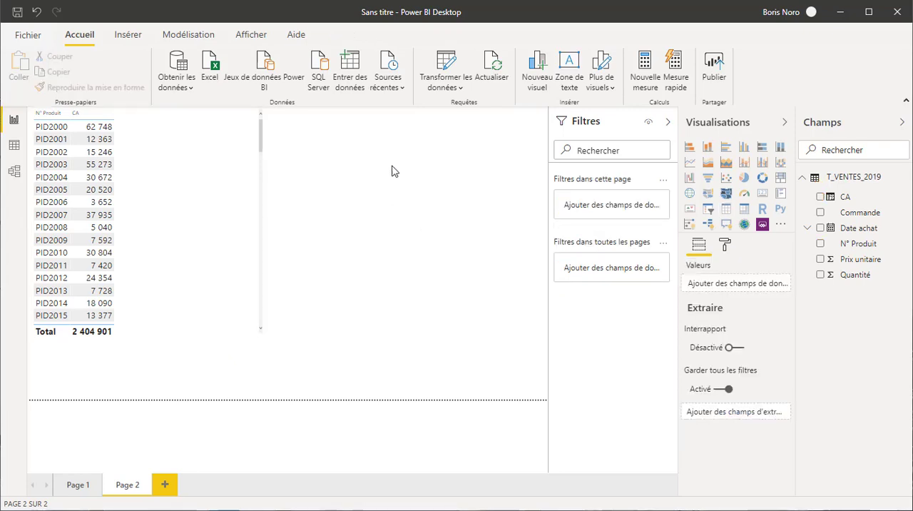
Step: Create a new measure named CA_SUMX in T_VENTES_2019 and start its formula with the SUMX function
click(646, 86)
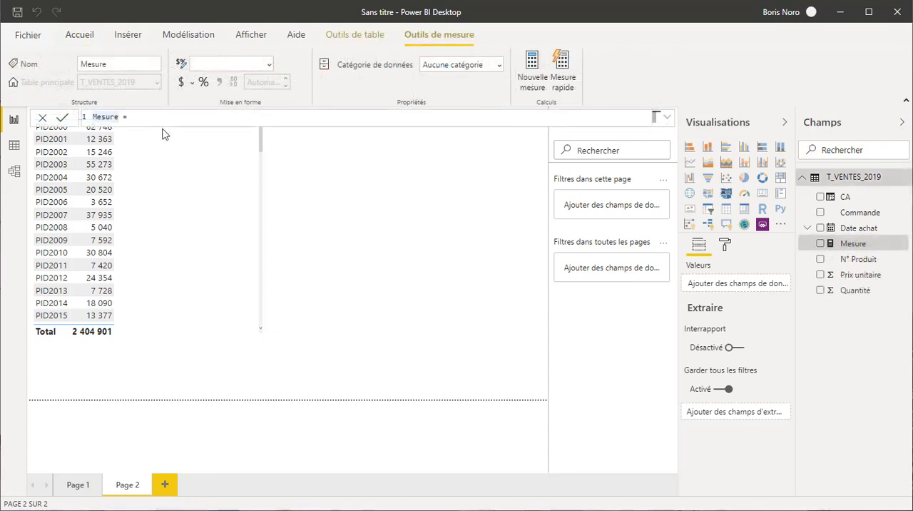
text(CA_SUMX)
click(167, 118)
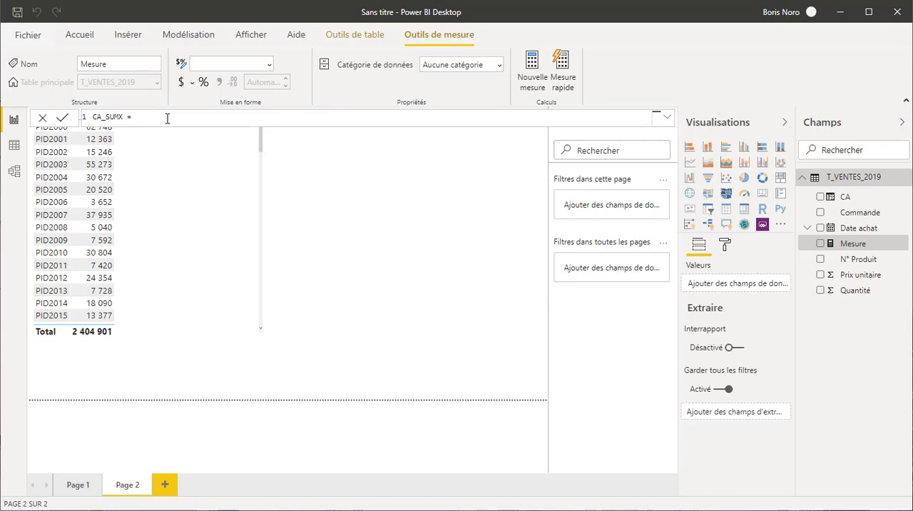
text(SUM)
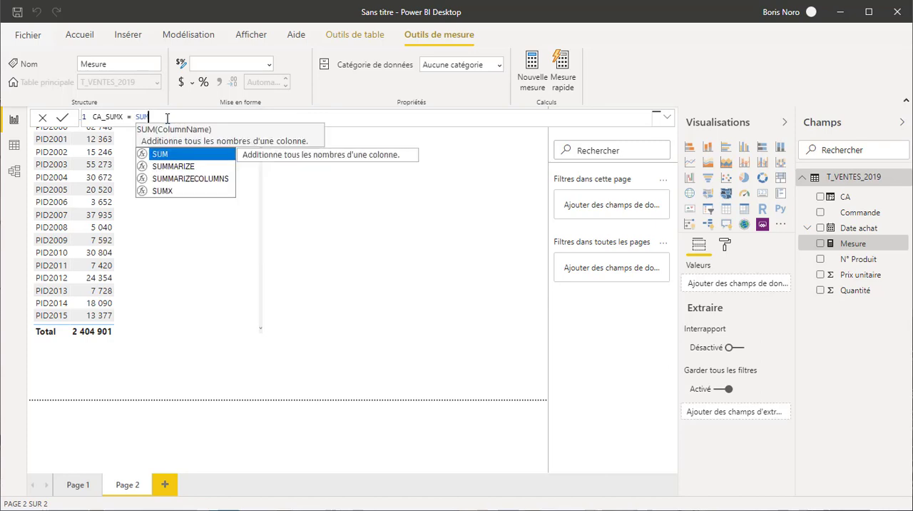
click(182, 191)
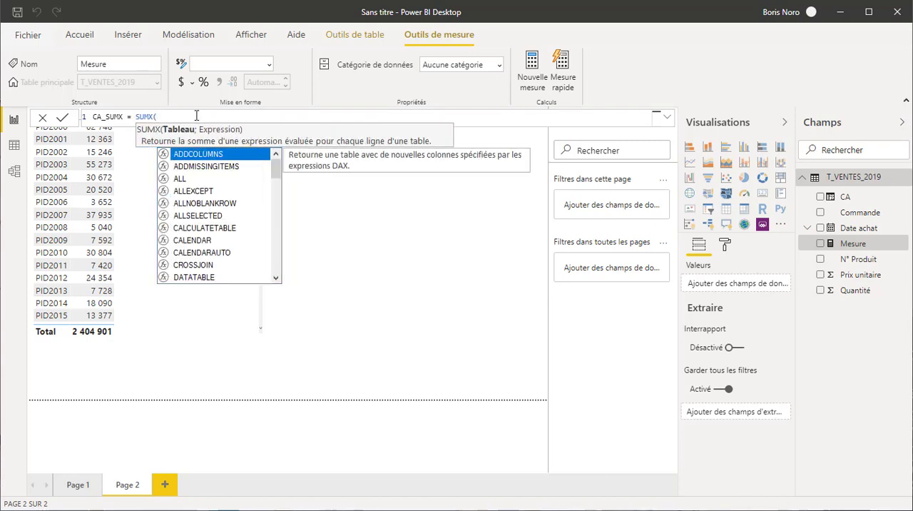
Step: Complete the SUMX formula with table T_VENTES_2019 and expression T_VENTES_2019[Prix unitaire]*T_VENTES_2019[Quantité], and commit the measure
text(T)
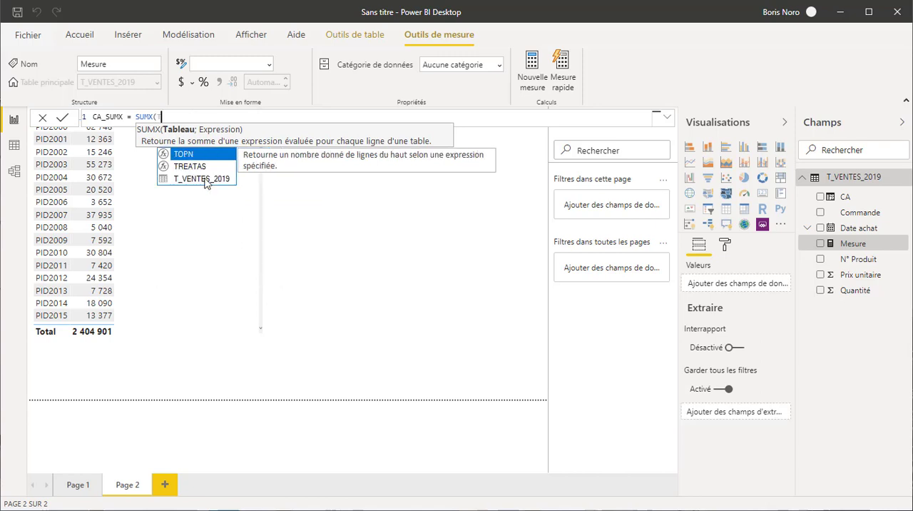
click(204, 179)
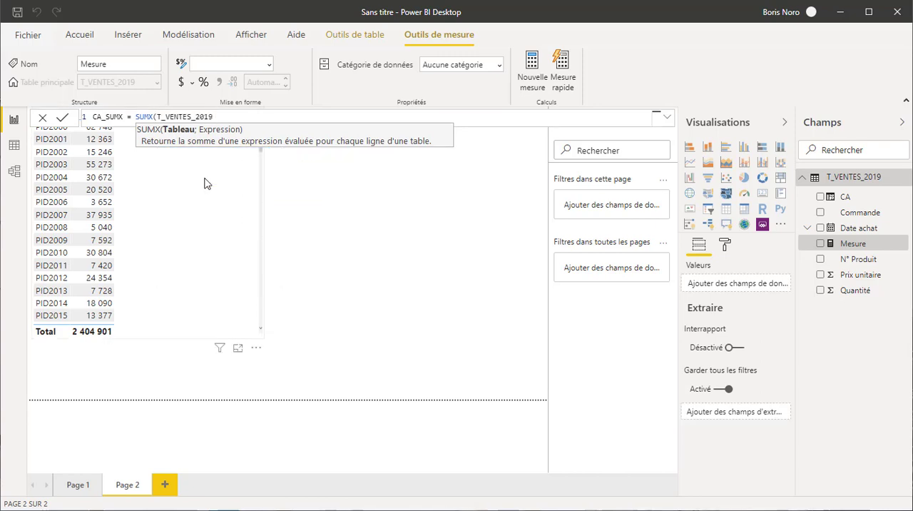
text(;T)
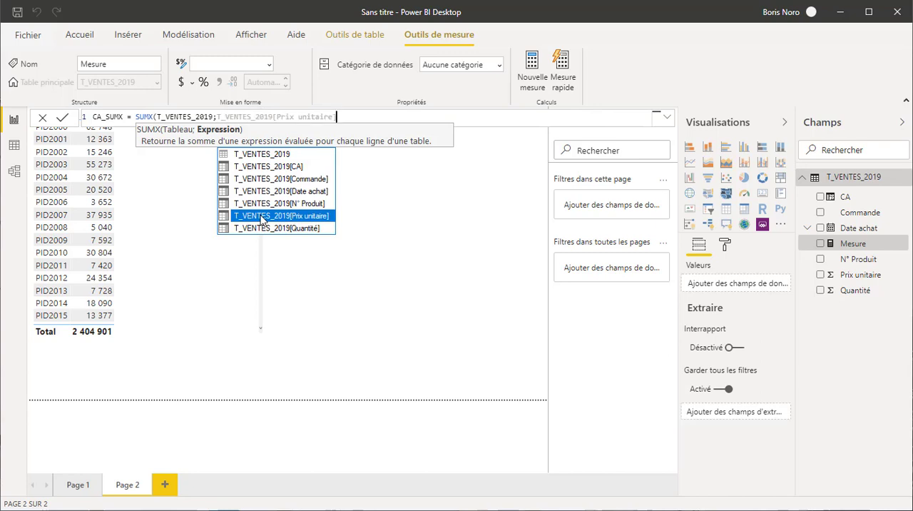
click(261, 216)
text(*T_)
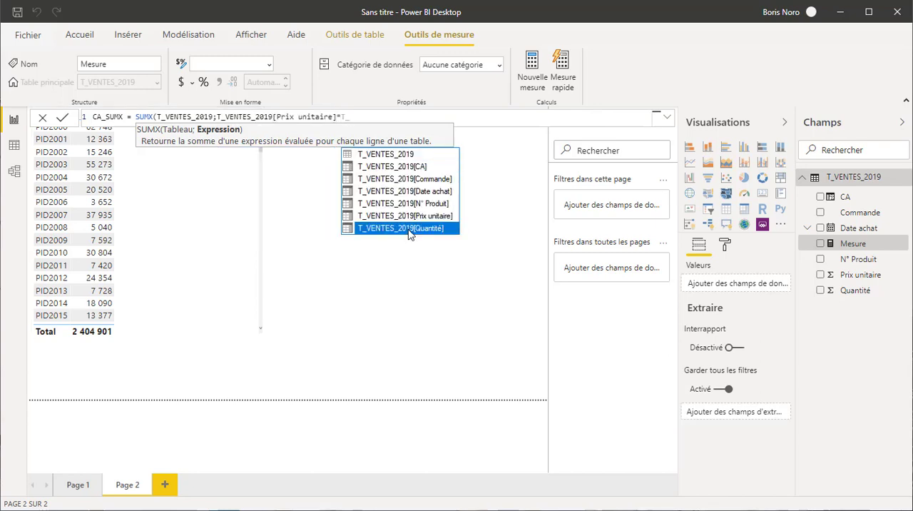
click(411, 229)
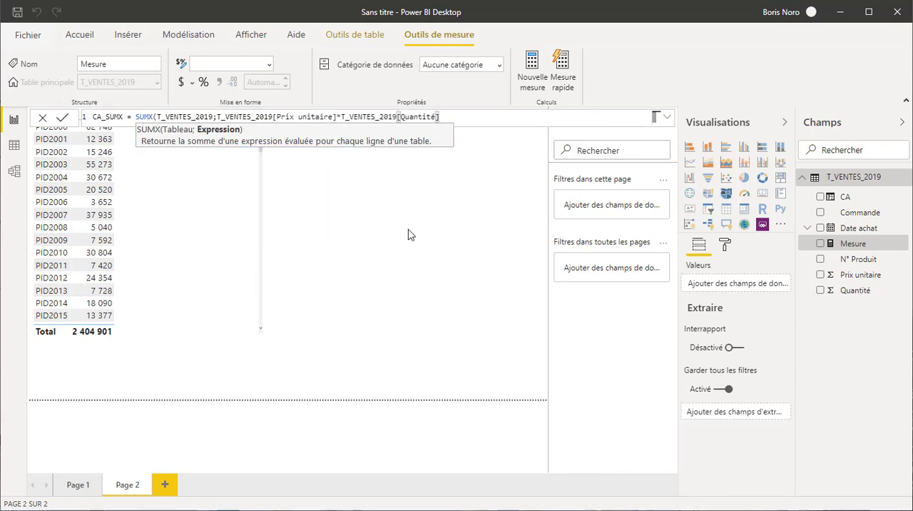
text())
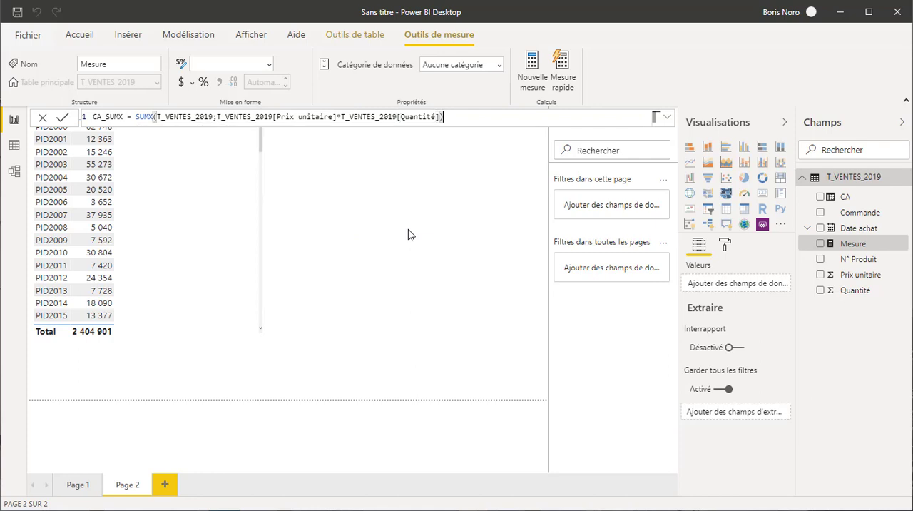
key(Return)
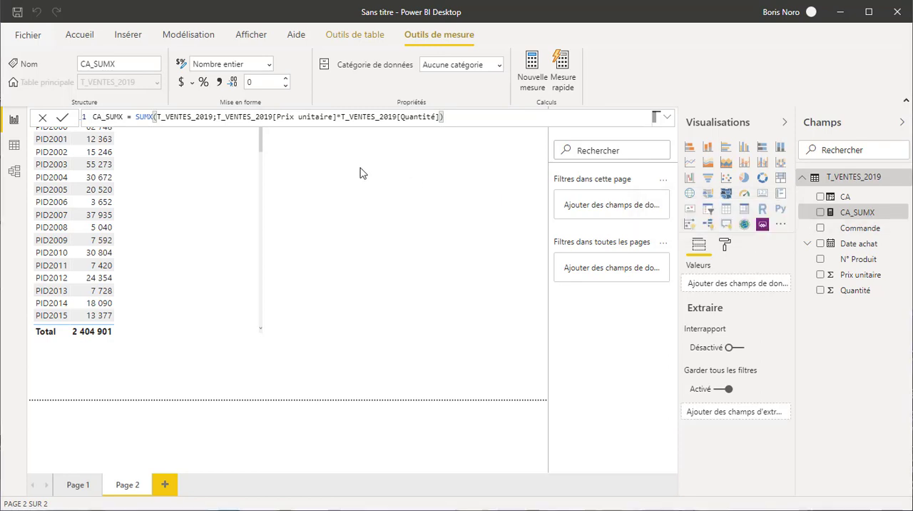
Step: Insert a second table visual showing the N° Produit and CA_SUMX fields, and set the text size of its values to 16 pt
click(363, 243)
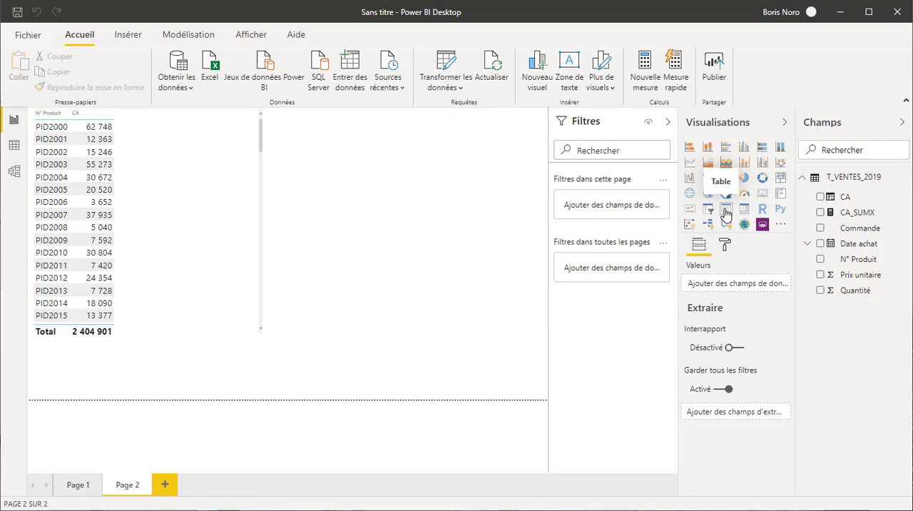
click(725, 210)
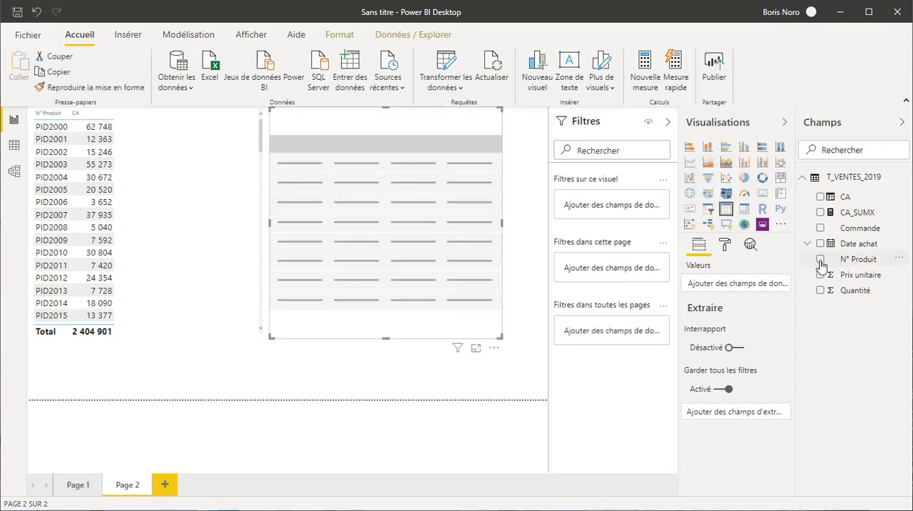
click(820, 259)
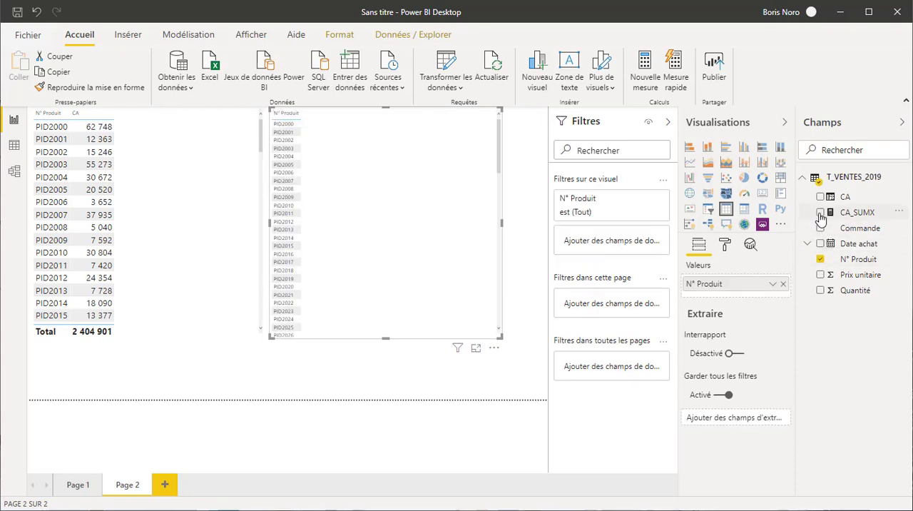
click(820, 212)
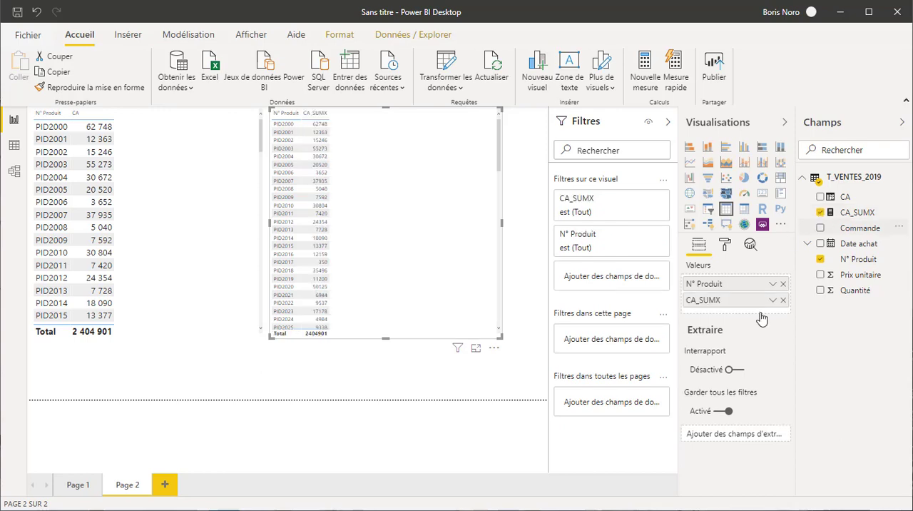
click(725, 246)
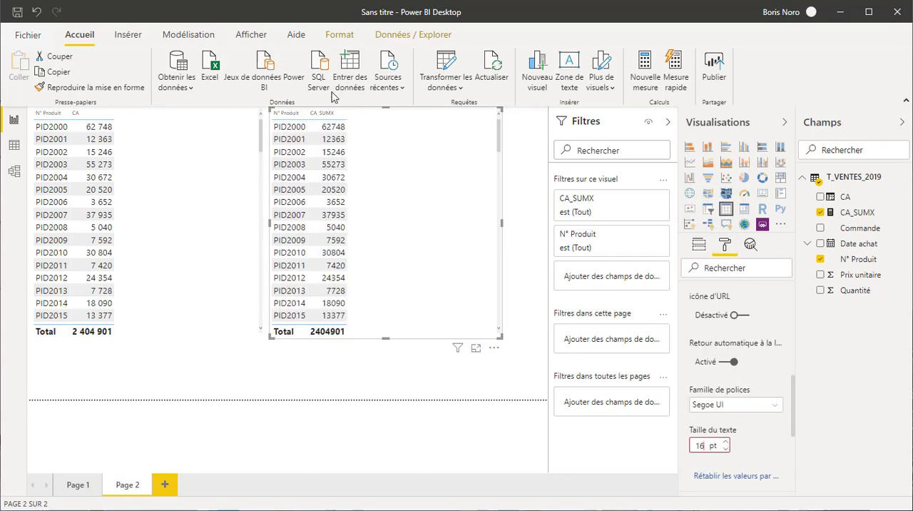
Step: Check the calculated CA column in the T_VENTES_2019 data view and return to report Page 2 to compare both tables
click(152, 291)
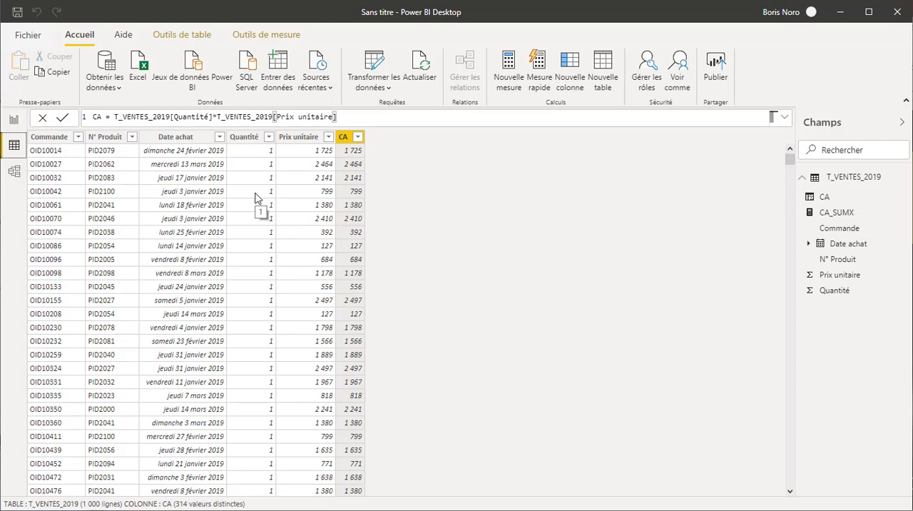
click(13, 121)
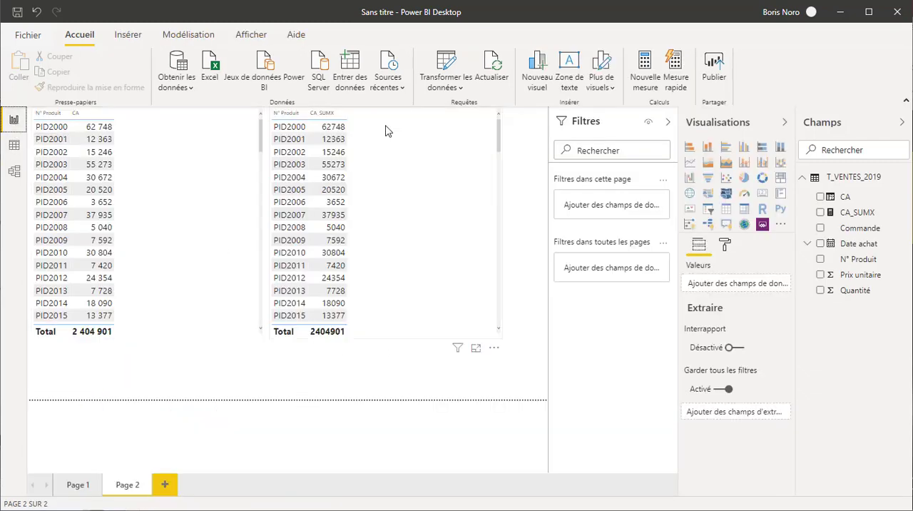